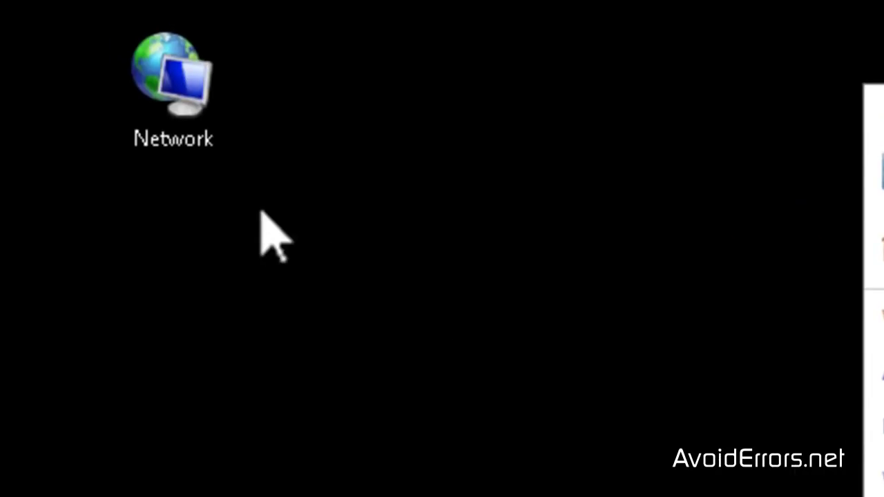
Step: Open Network Properties, then Change adapter settings to list the Local Area and Wireless adapters
right_click(183, 92)
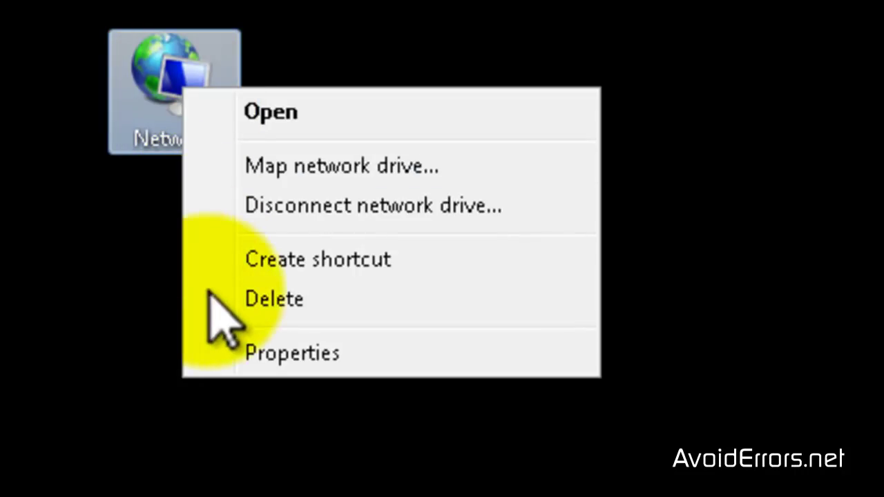
click(219, 351)
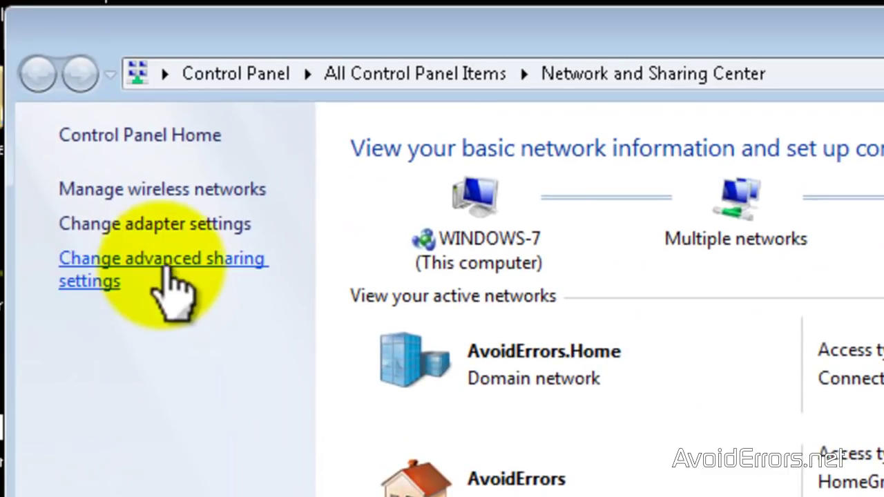
click(94, 226)
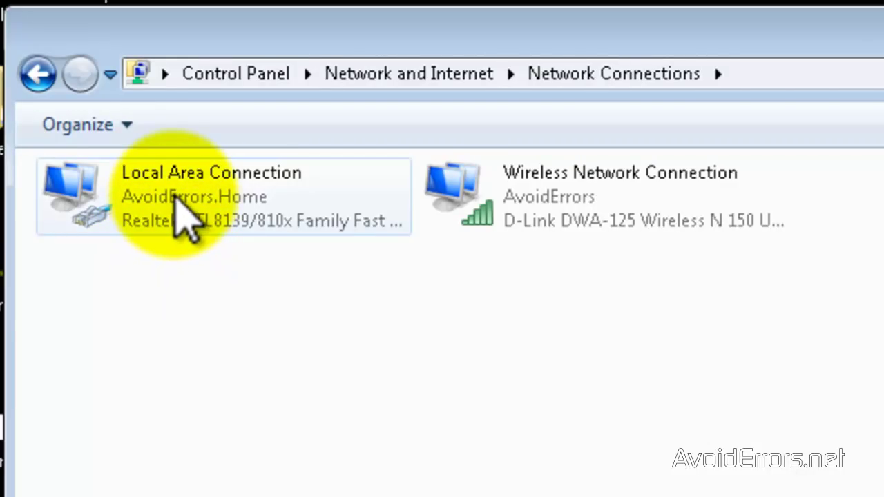
Step: Share the Local Area Connection's internet with other users, but block them from controlling or disabling it
right_click(175, 194)
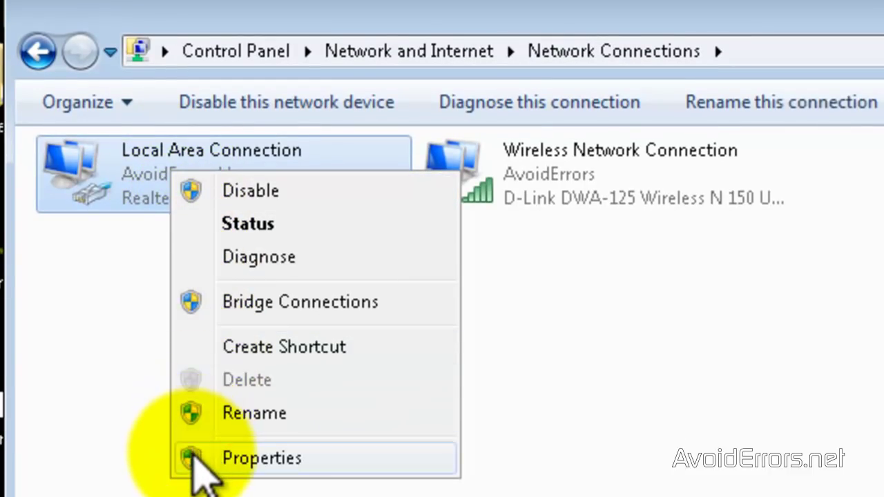
click(193, 455)
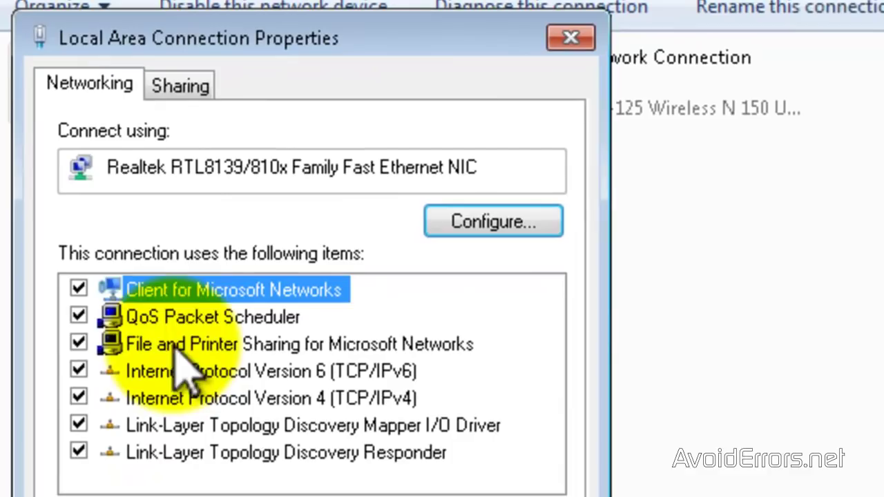
click(180, 87)
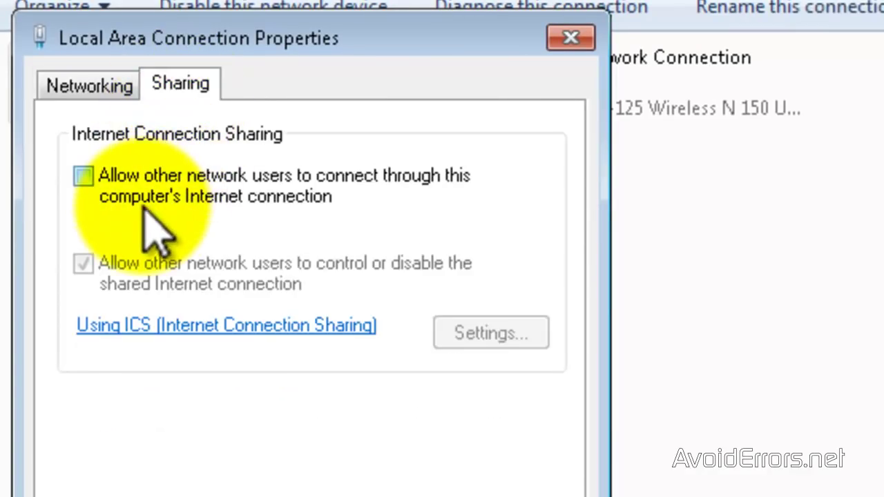
click(86, 176)
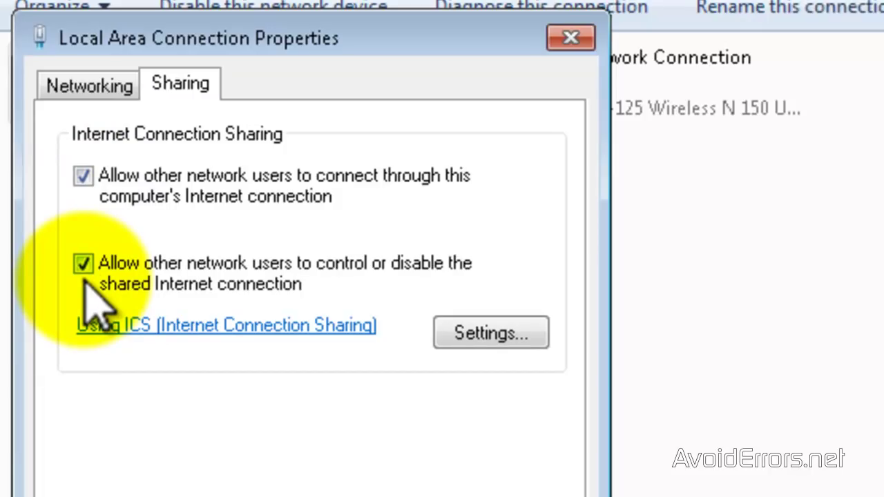
click(83, 264)
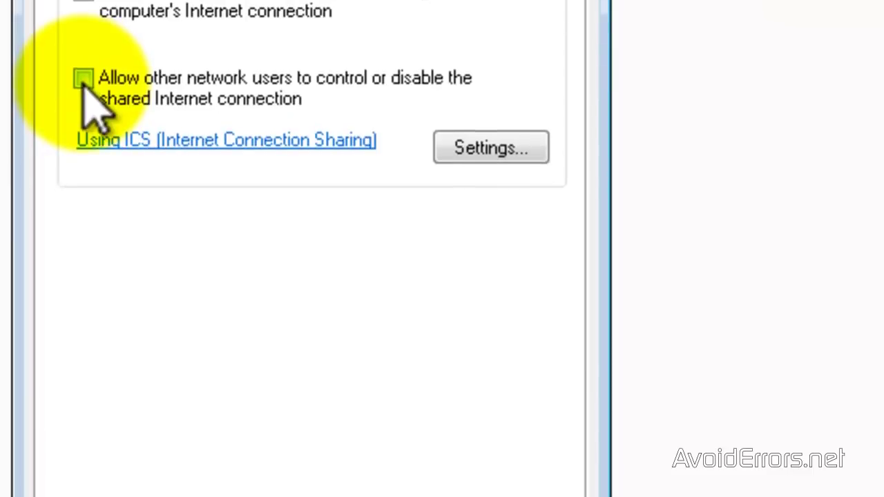
click(381, 442)
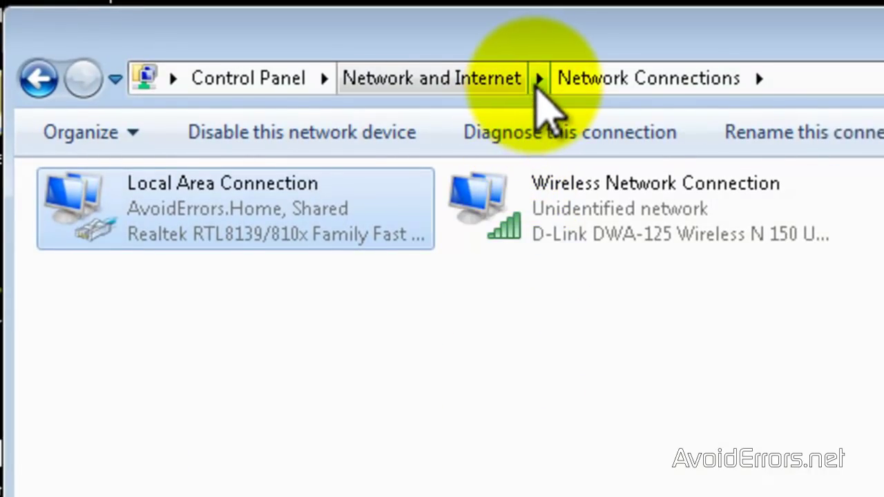
Step: From the Network and Sharing Center, start the 'Set up a wireless ad hoc network' wizard
click(538, 81)
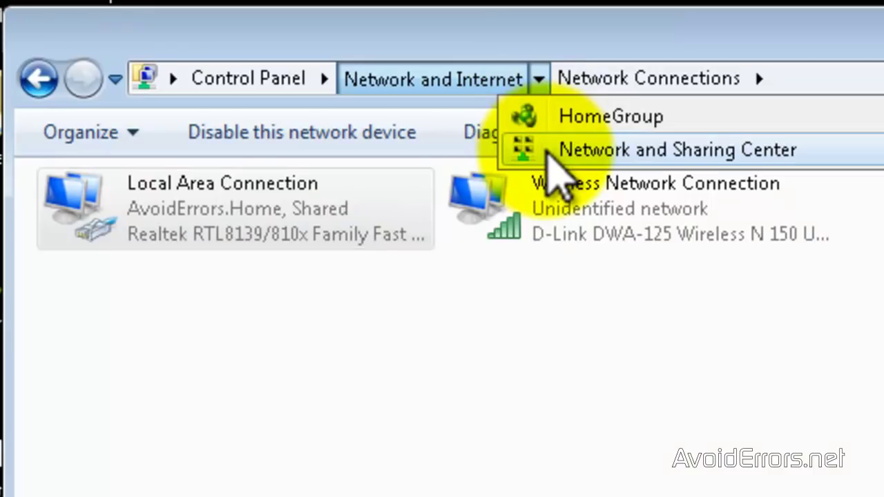
click(548, 150)
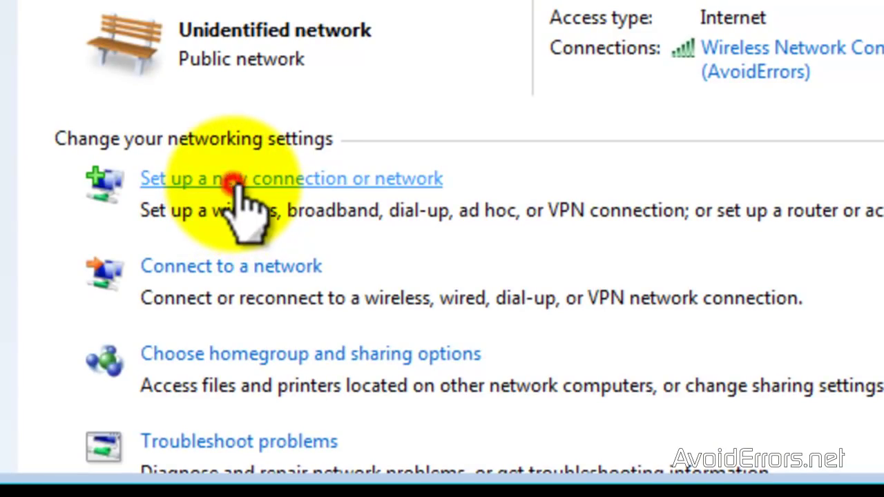
click(236, 181)
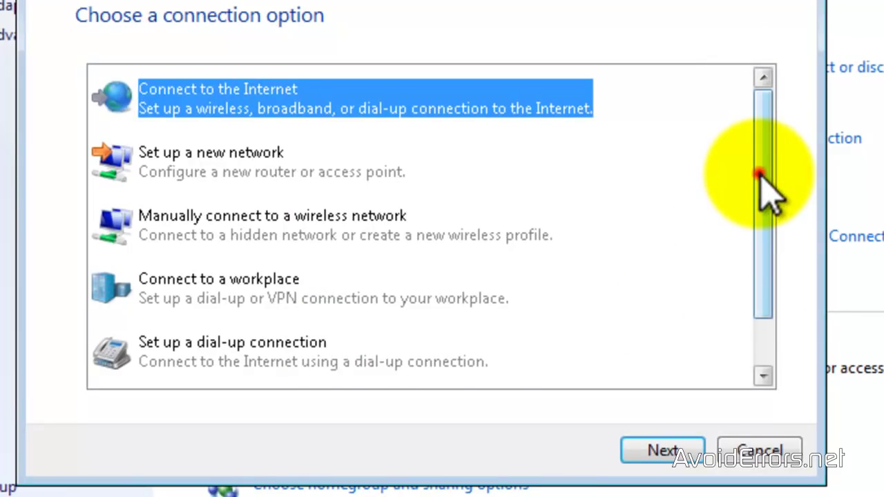
scroll(762, 176, down, 1)
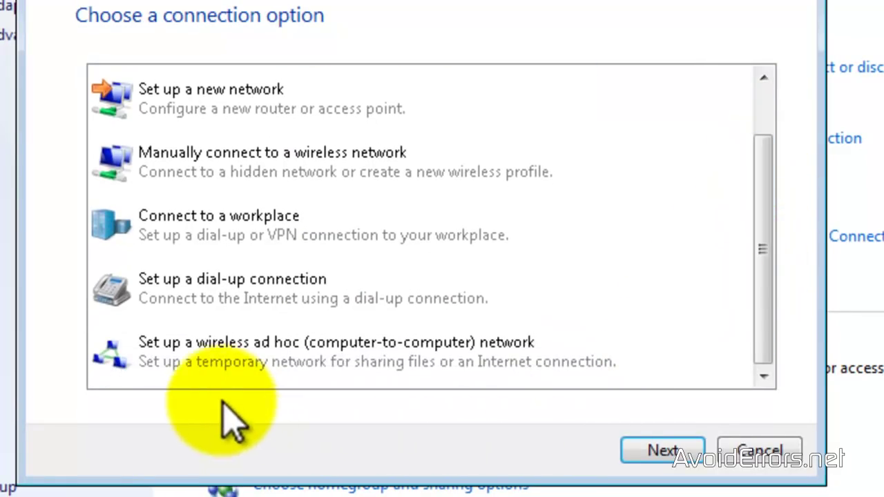
click(207, 354)
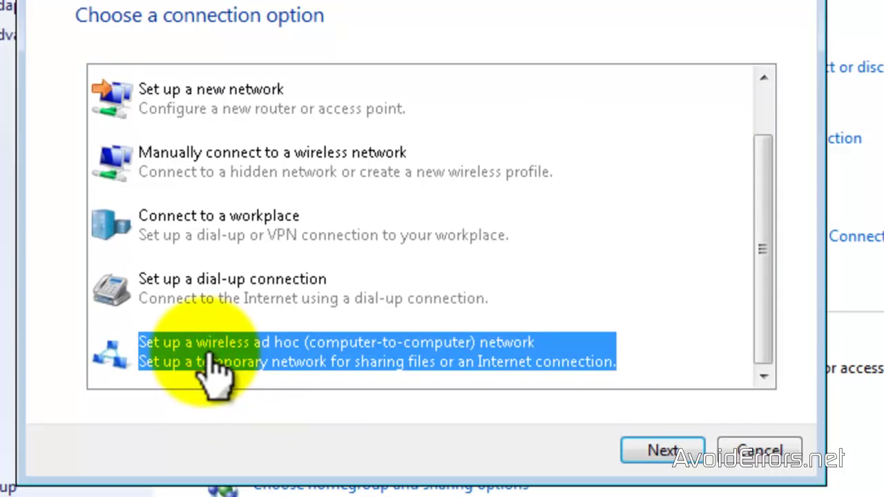
click(640, 448)
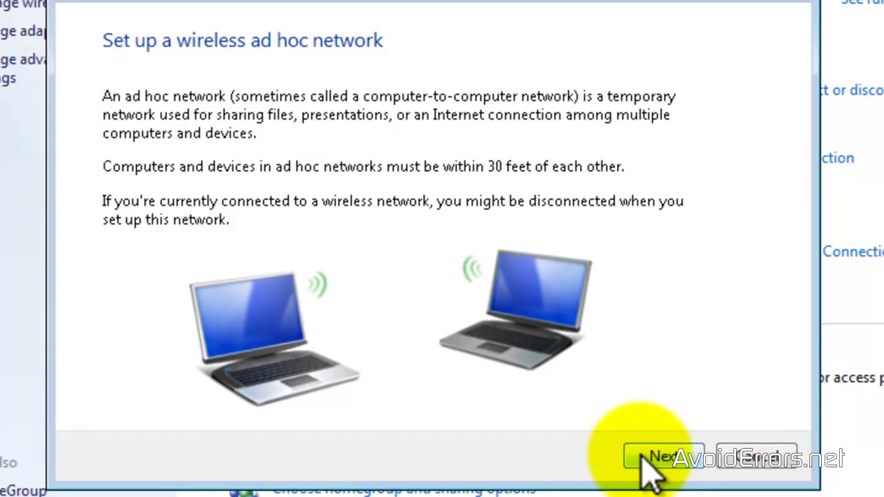
Step: Create the saved ad hoc network 'adhoc' with a security key, then close the wizard
click(640, 455)
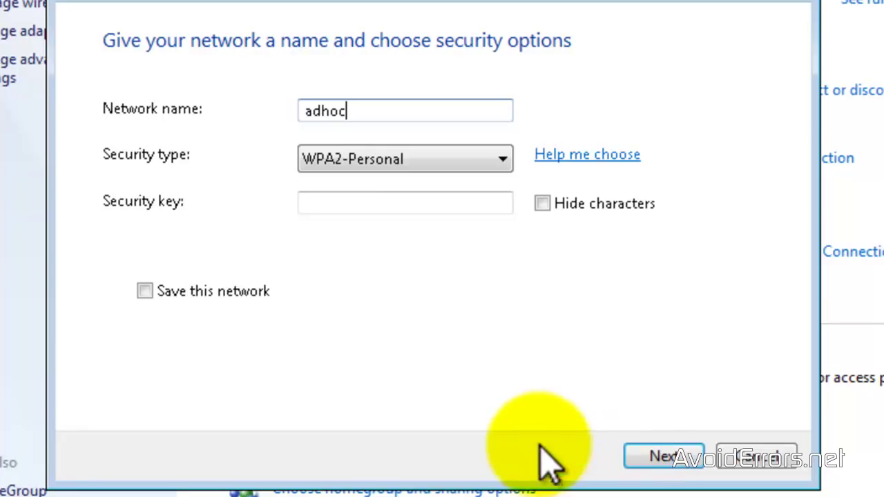
click(317, 202)
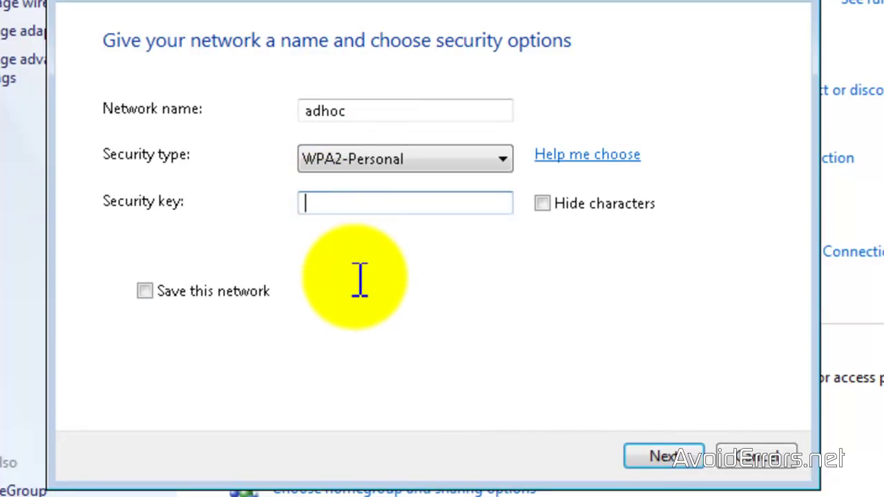
text(thisisatest)
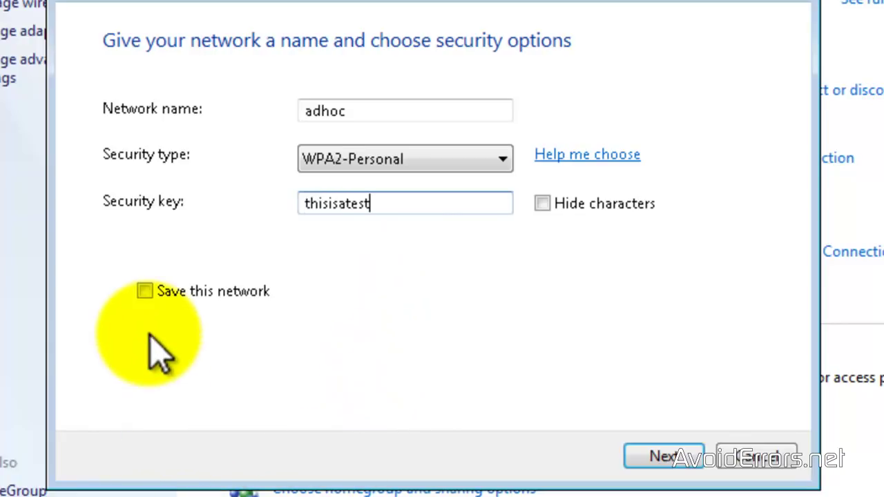
click(141, 290)
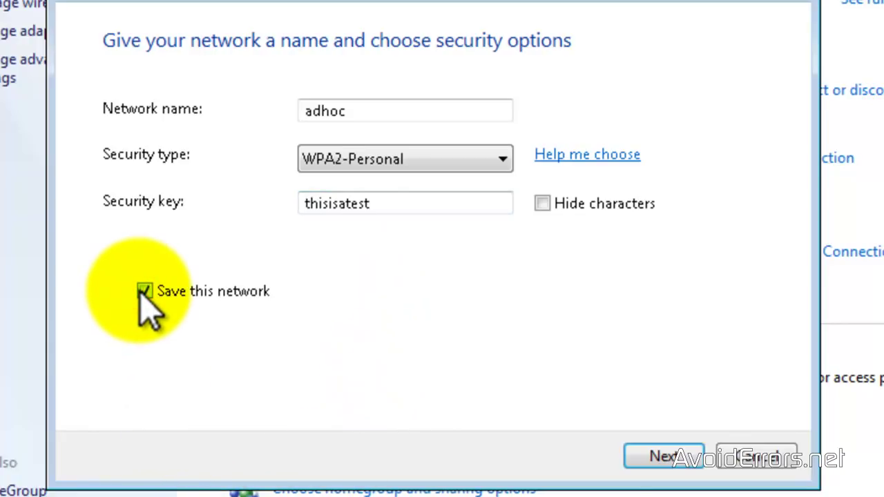
click(642, 459)
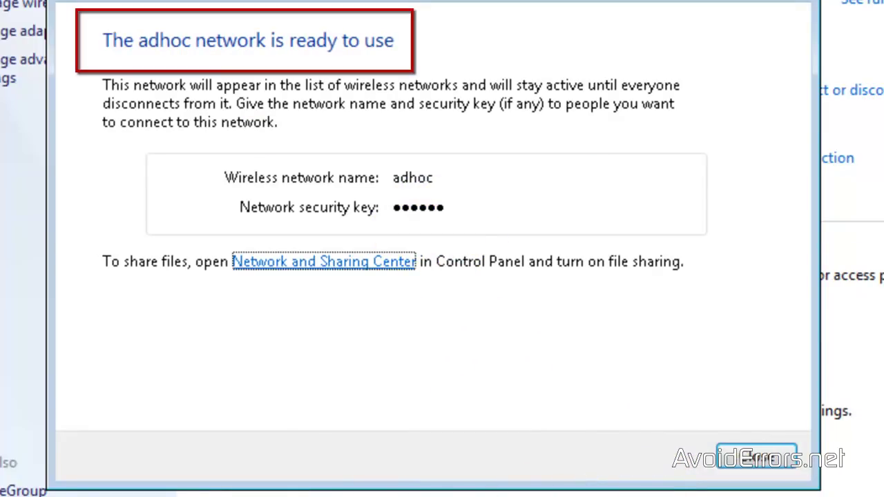
click(747, 464)
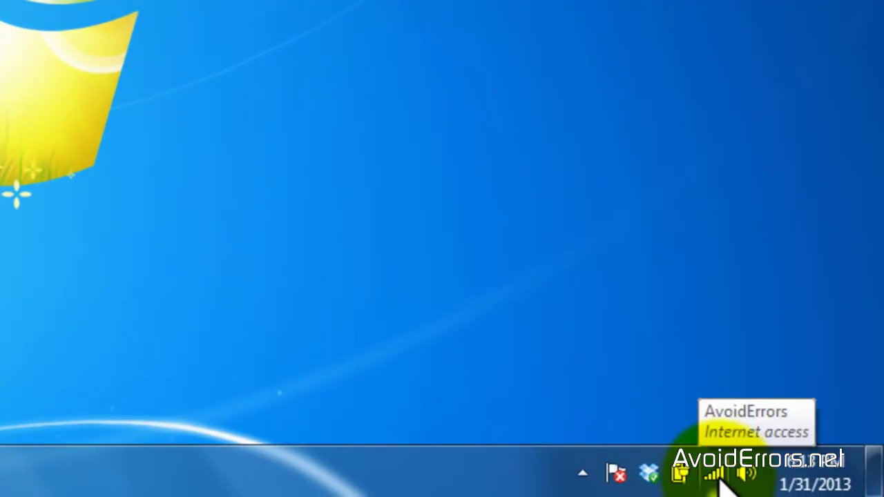
Step: Connect to 'adhoc' from the tray list and enter its security key, retyped without spaces
click(715, 474)
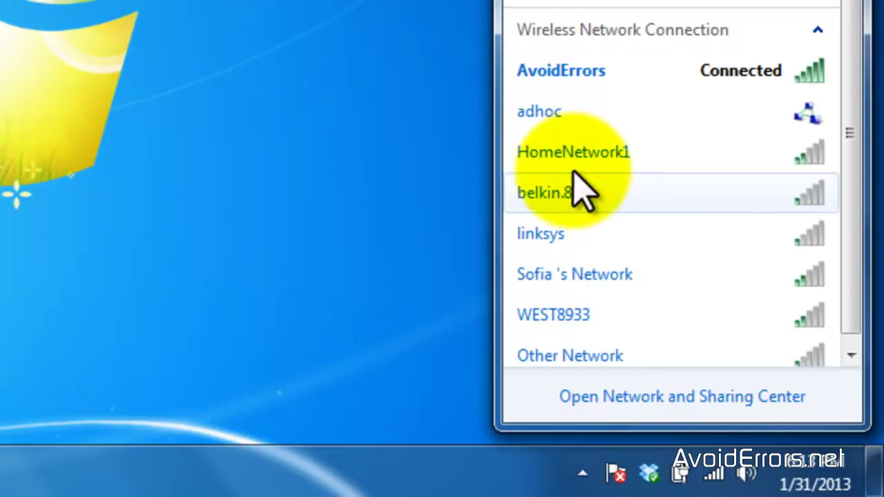
mouse_move(582, 145)
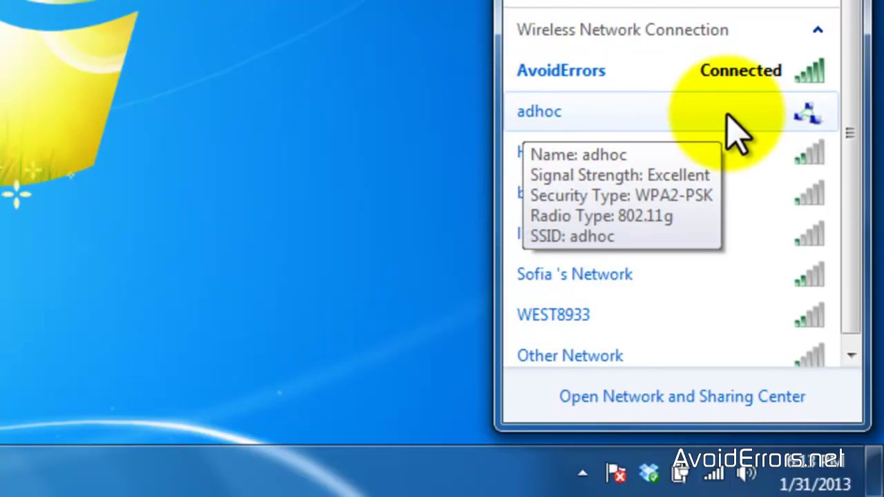
click(700, 112)
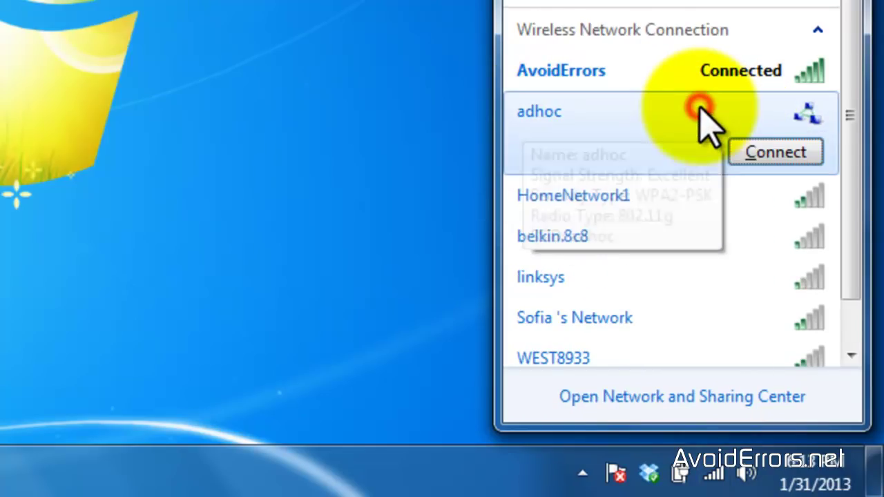
click(746, 155)
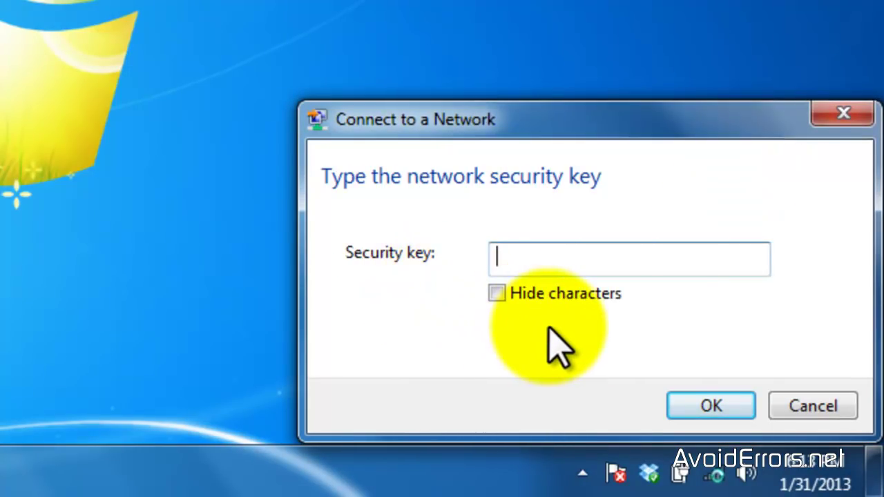
text(this is a test)
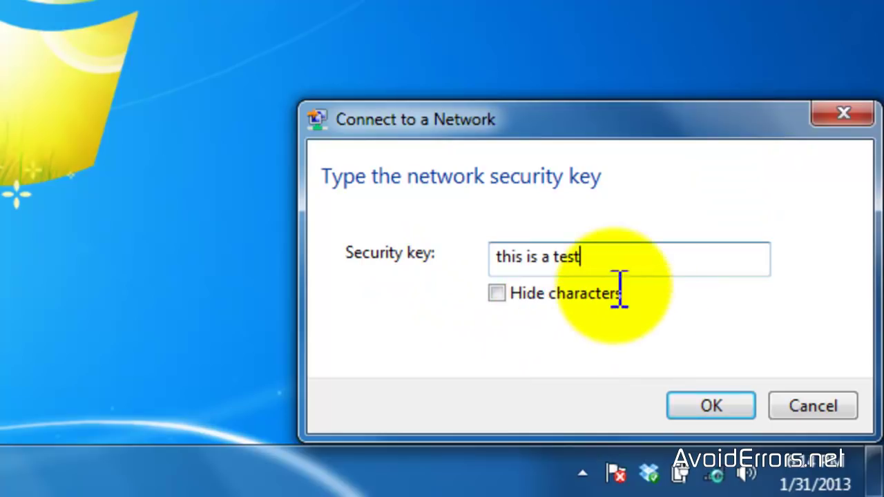
click(539, 257)
key(ctrl+a)
text(thisisate)
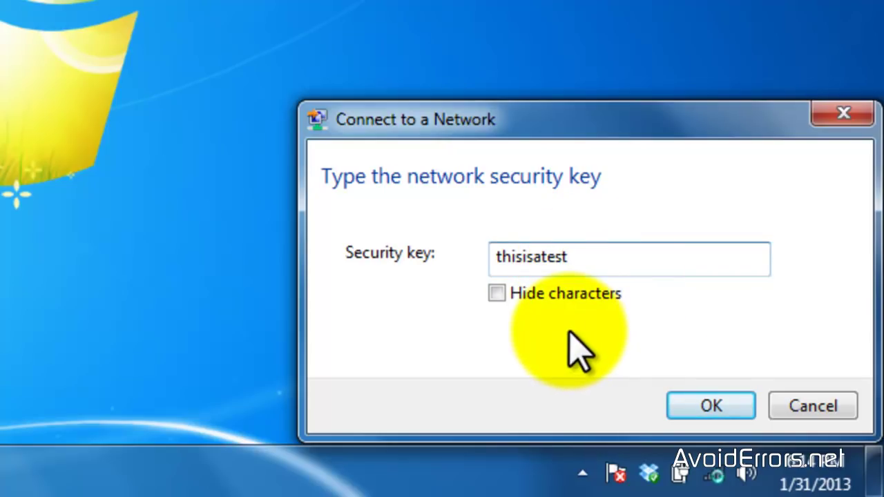
Step: Confirm the key, set 'adhoc' as a Home network, and cancel the homegroup setup
click(705, 408)
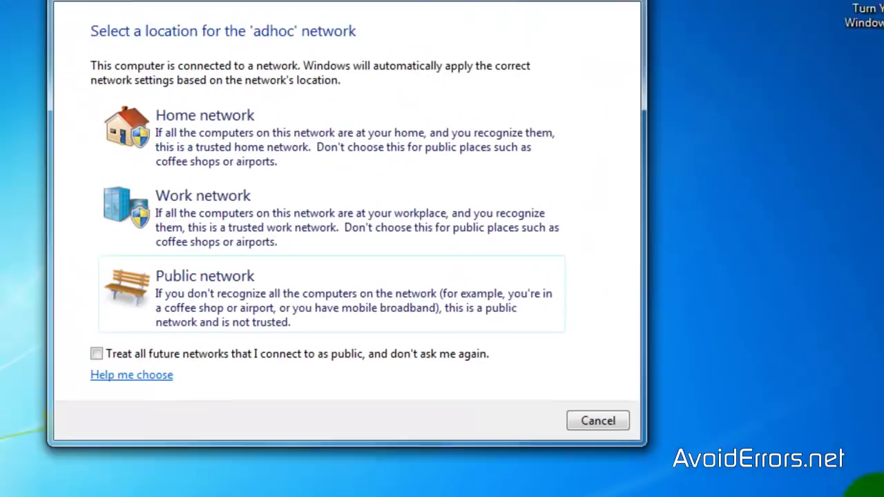
click(258, 129)
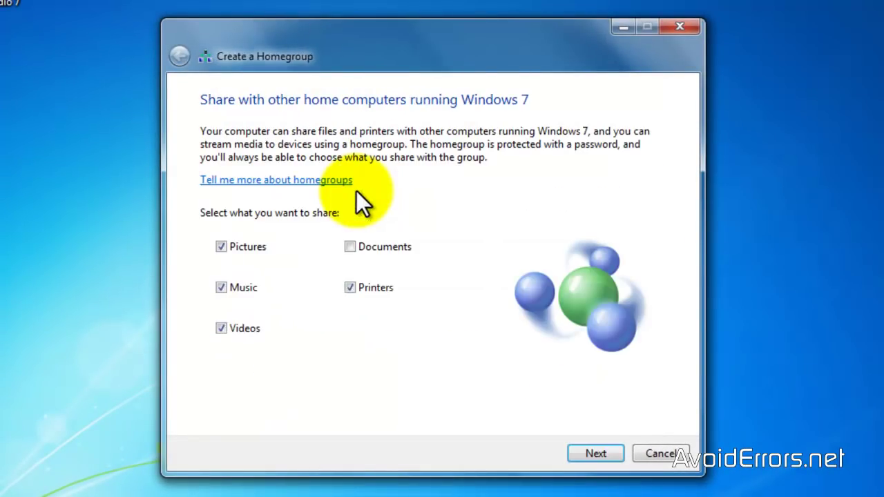
click(612, 454)
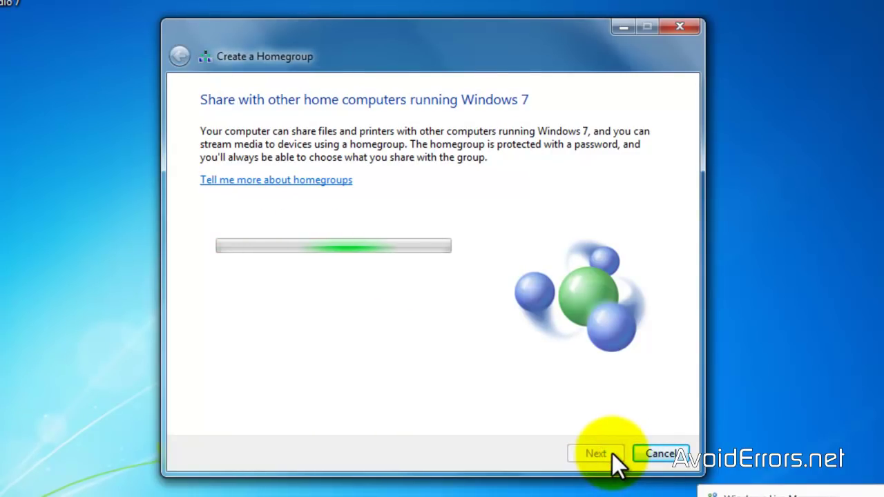
click(659, 453)
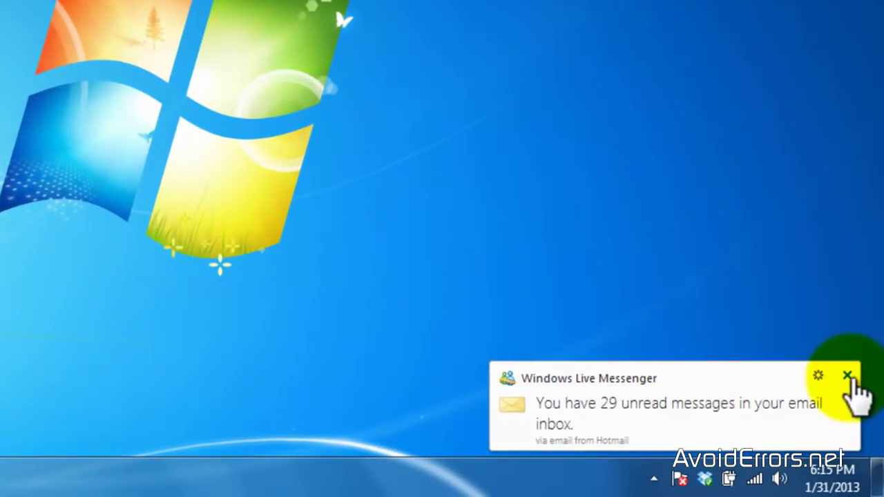
Step: Dismiss the Messenger notification, verify 'adhoc' is connected, and open Network properties from the desktop
click(873, 397)
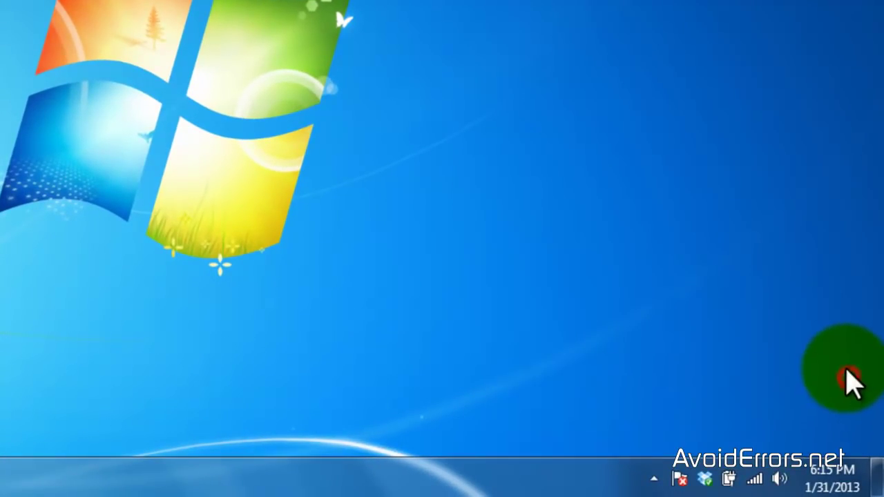
click(755, 481)
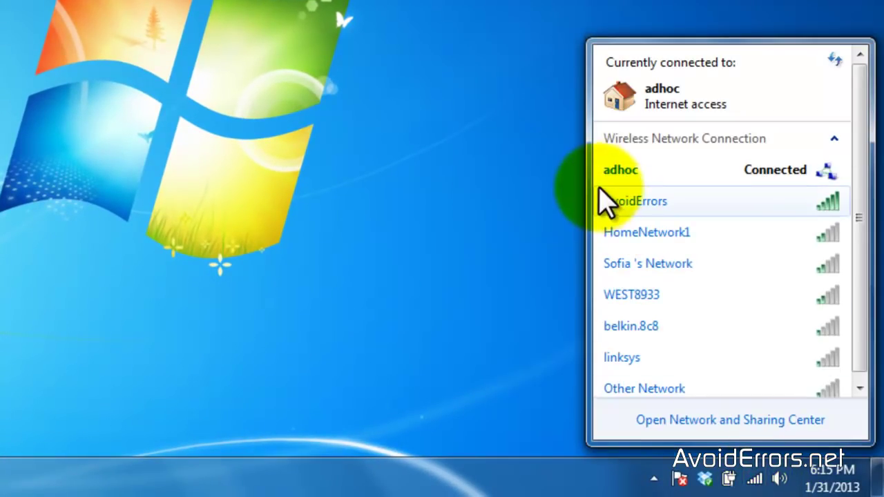
mouse_move(761, 201)
mouse_move(740, 229)
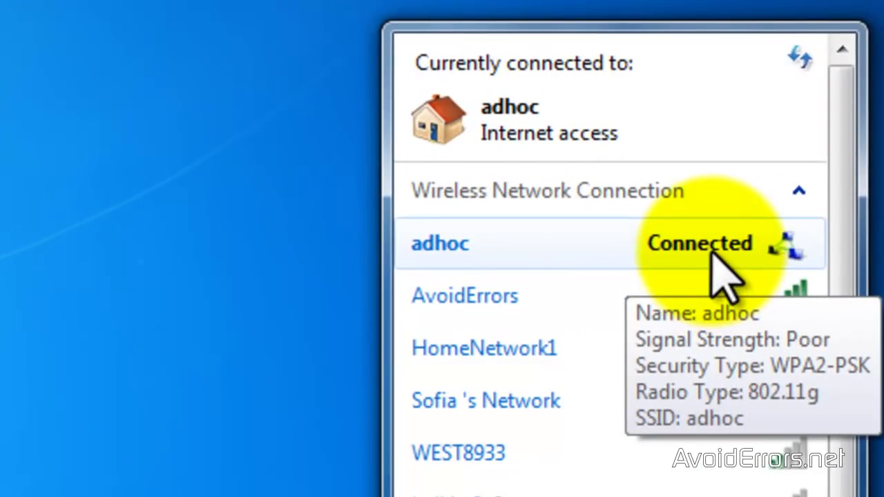
click(711, 256)
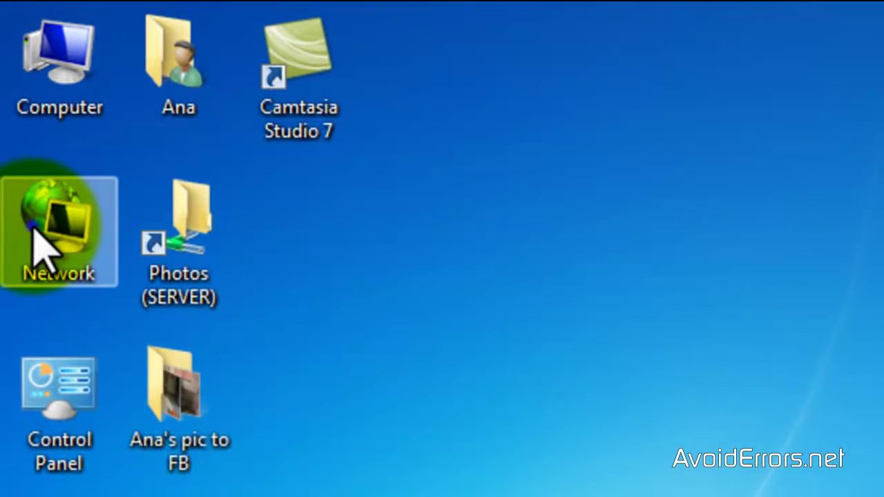
right_click(33, 227)
click(178, 463)
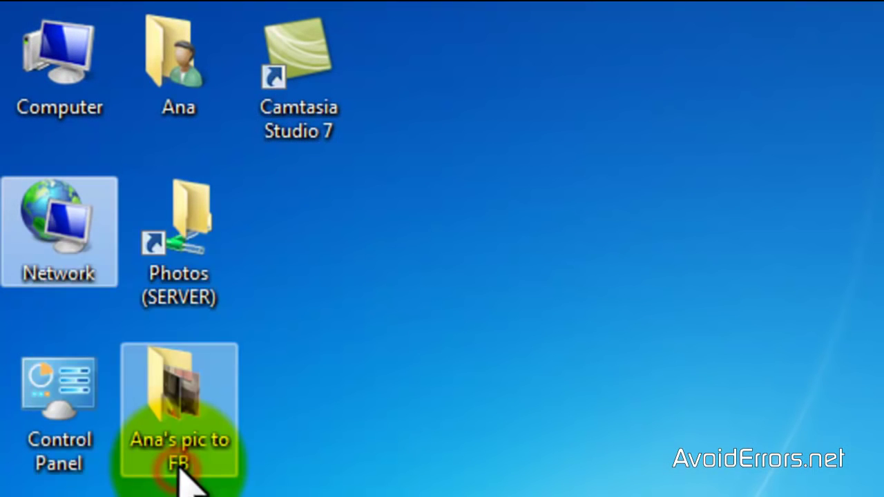